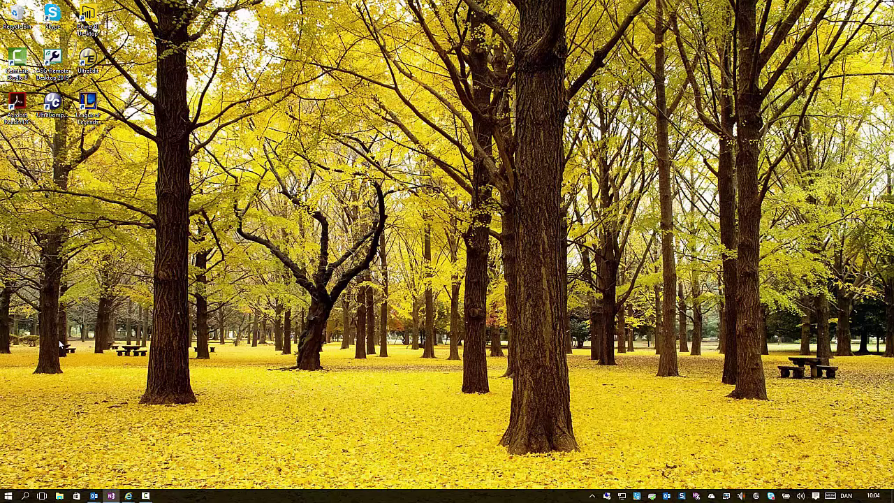
Step: Launch the Dynamics AX Runbook and move its window to the middle of the desktop
left_click(8, 496)
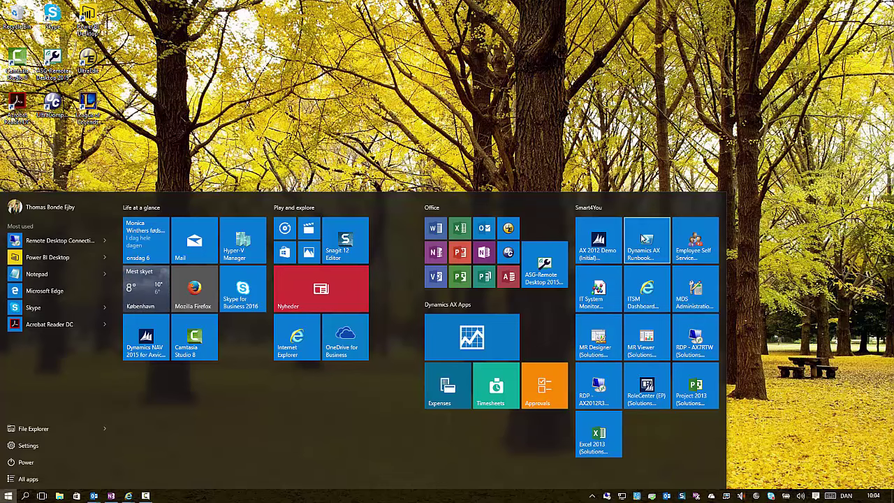
left_click(646, 241)
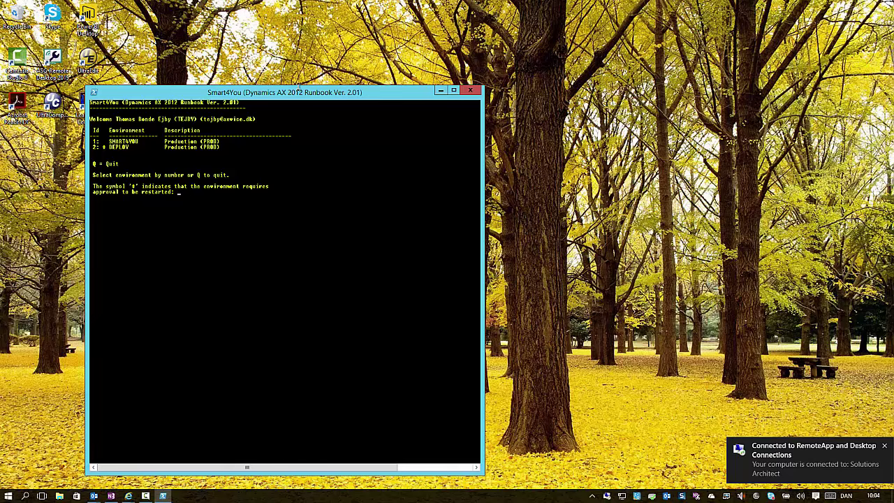
left_click_drag(336, 96, 520, 55)
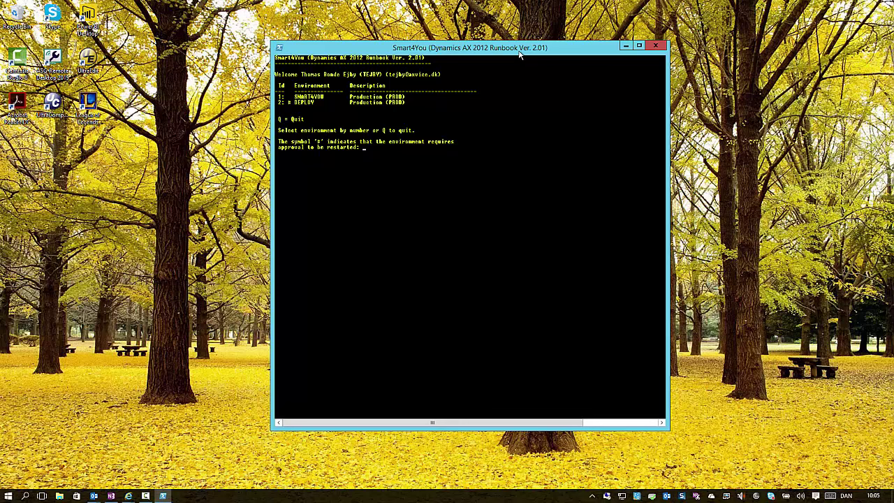
Step: Select environment 1 (SMART4YOU), confirm managing it, and refresh its environment view
type("1")
key("Return")
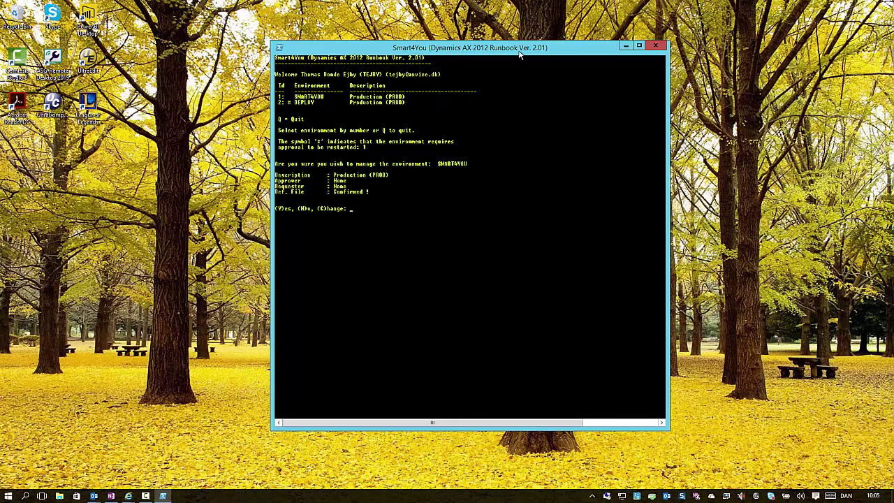
key("Return")
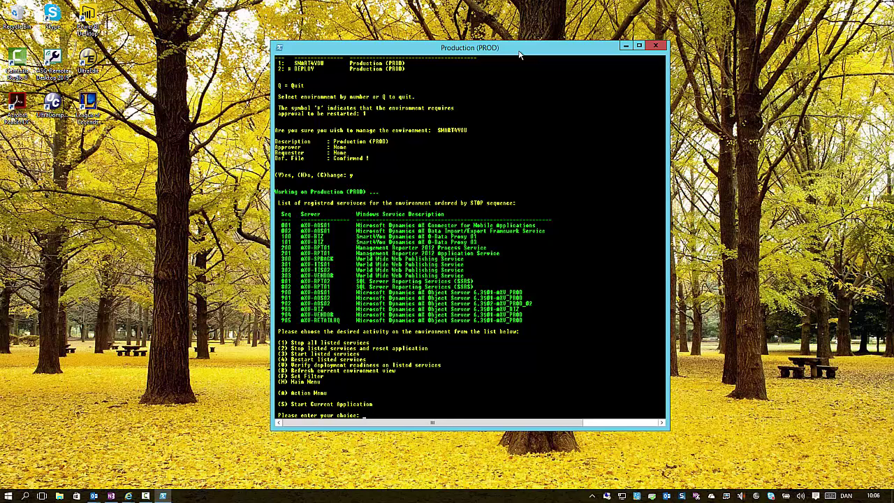
type("r")
key("Return")
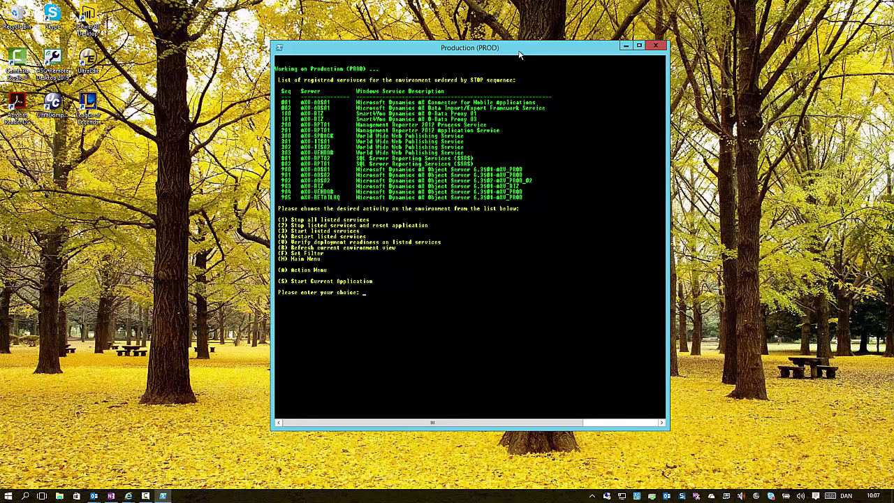
Step: Filter the registered services to sequence number 903 and restore the full service list
type("F")
key("Return")
type("903")
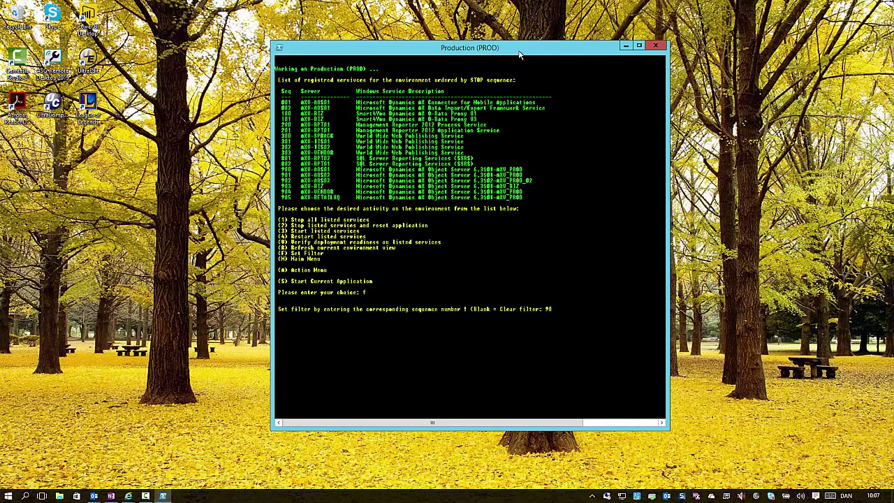
key("Return")
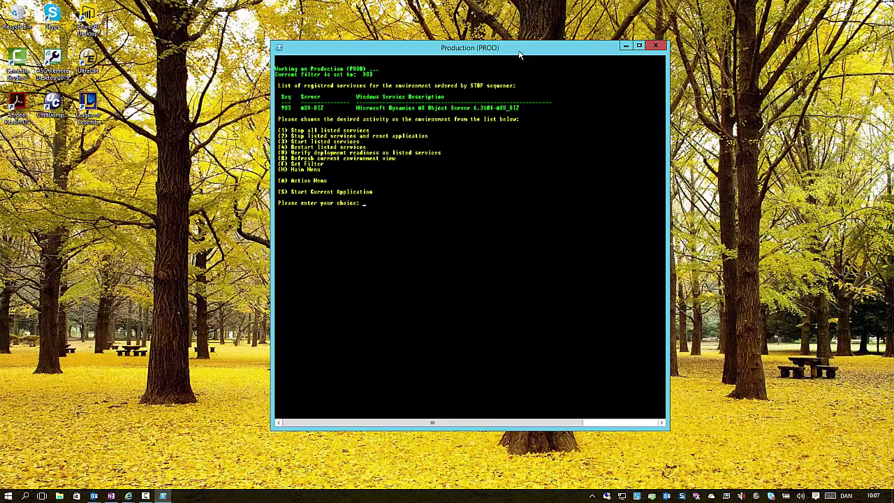
type("r")
key("Return")
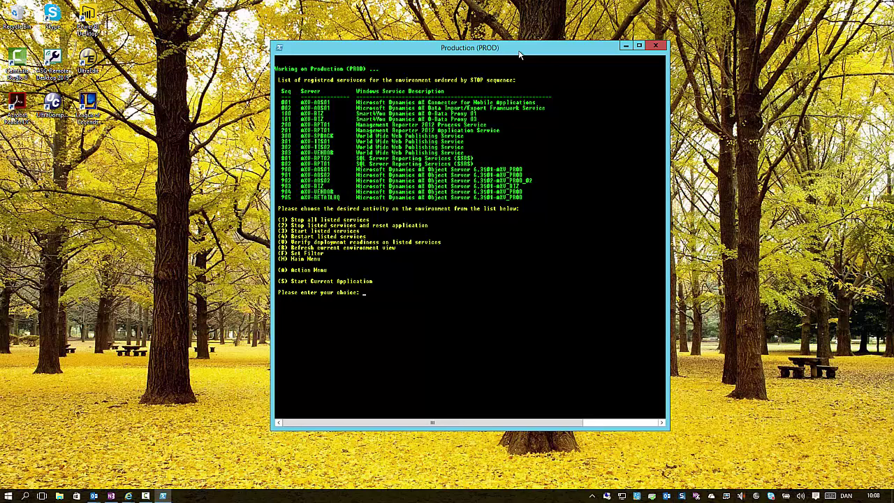
Step: Start the environment's current AX application in Advanced mode, using the CUS layer
key("Return")
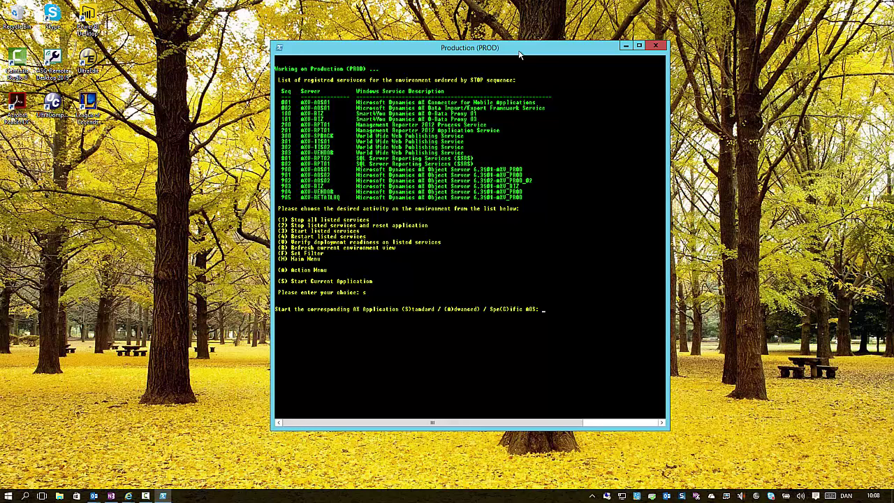
type("a")
key("Return")
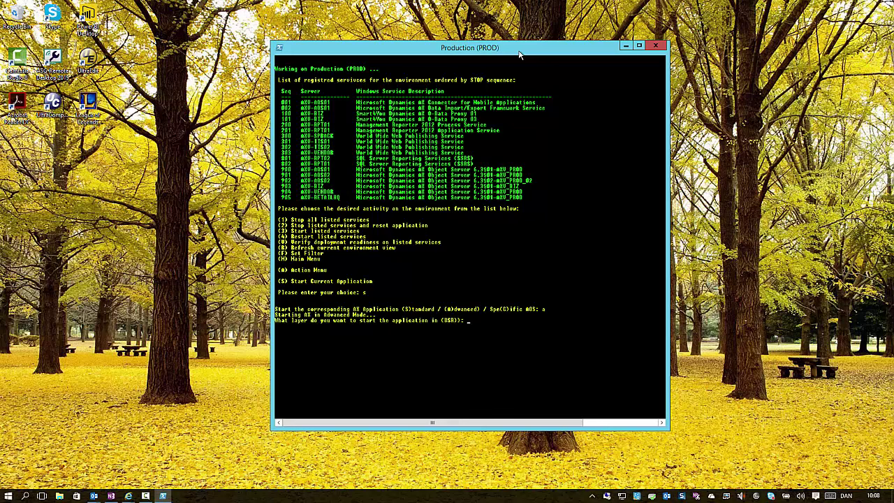
type("CUS")
key("Return")
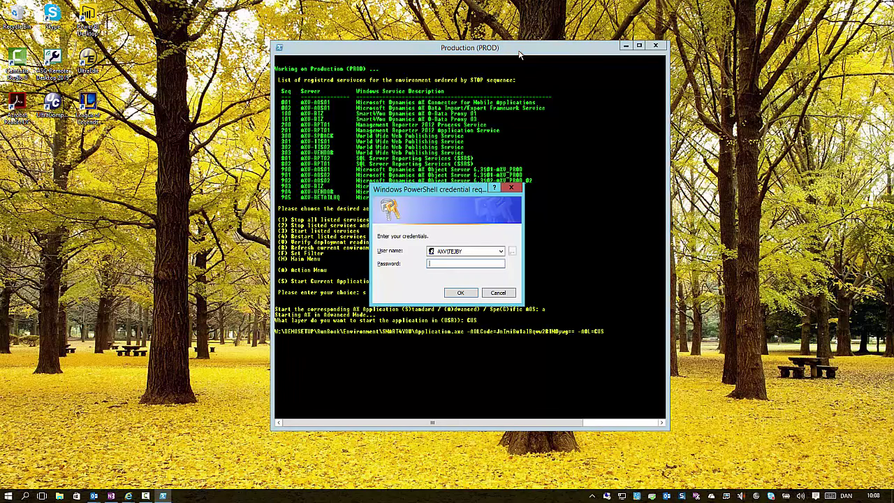
Step: Enter the account password in the credential request to launch Dynamics AX, and close the opened client
left_click_drag(447, 190, 515, 239)
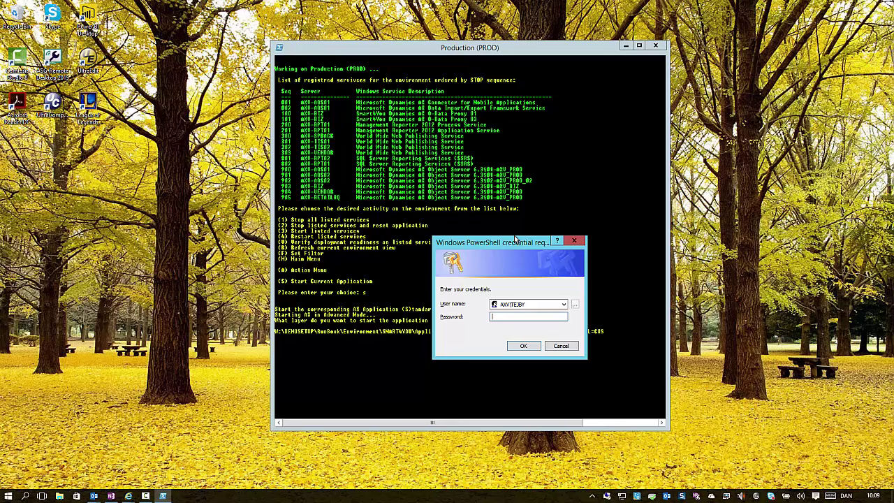
type("••••••••••")
key("Return")
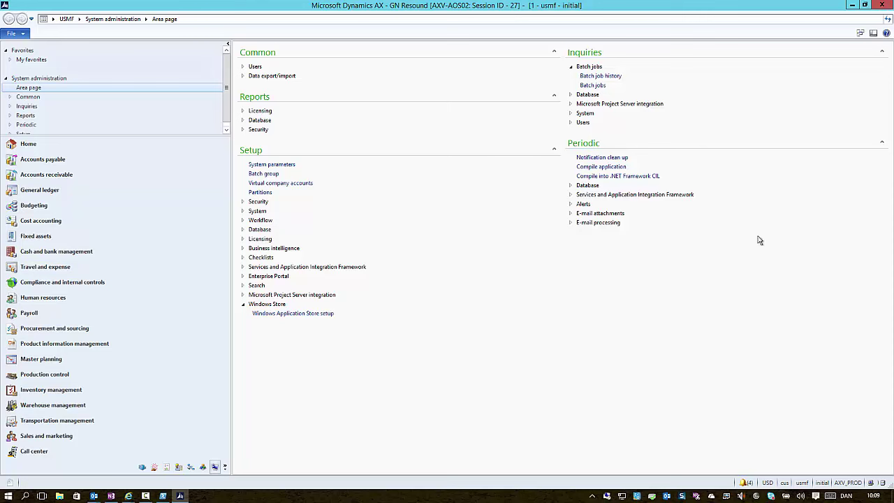
left_click(884, 7)
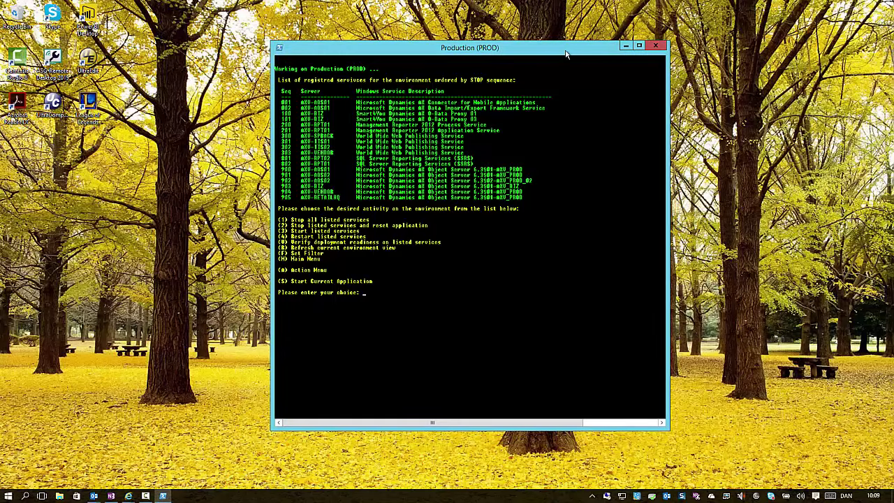
Step: Start the AX application on the specific AOS with sequence number 903, entering the account password in the credential request
left_click_drag(570, 53, 527, 53)
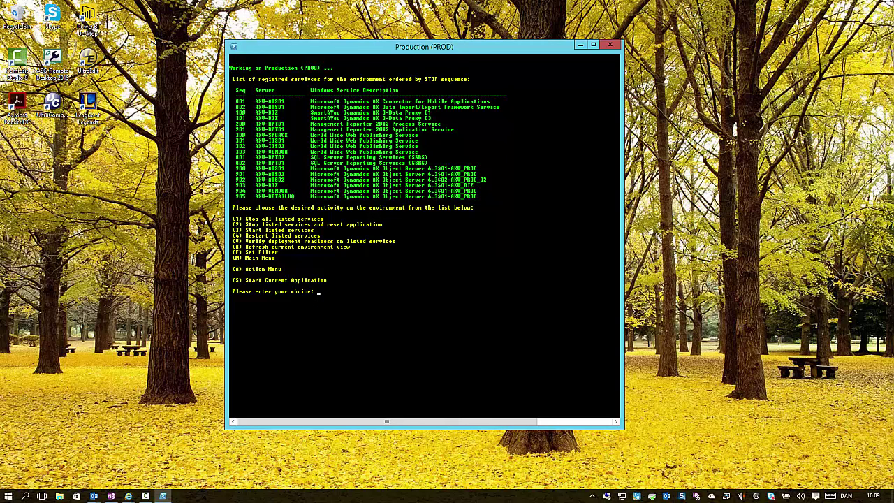
type("s")
key("Return")
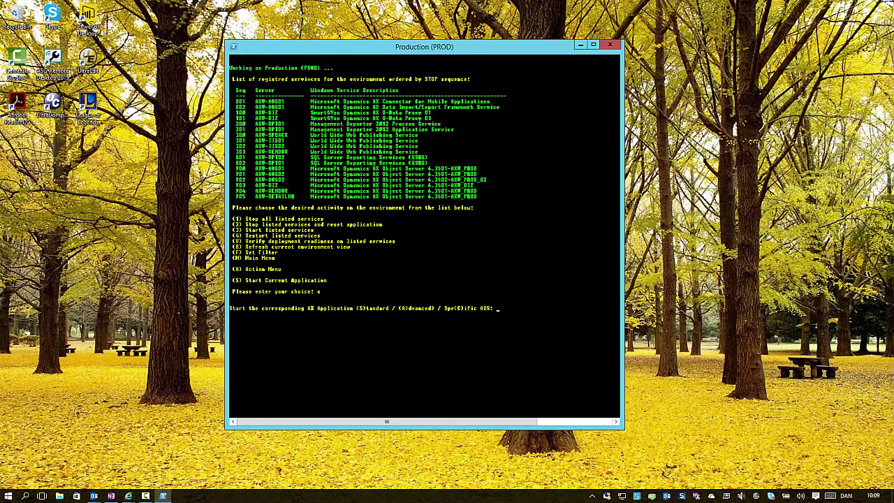
type("c")
key("Return")
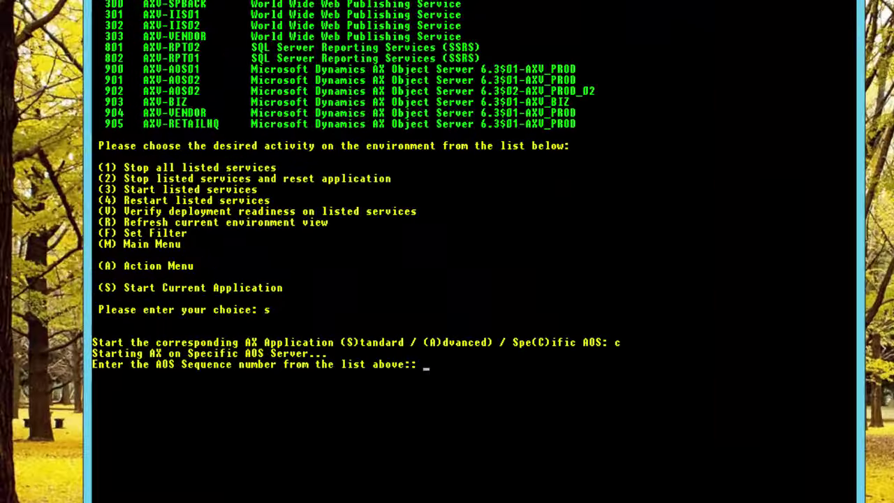
type("8")
key("BackSpace")
type("903")
key("Return")
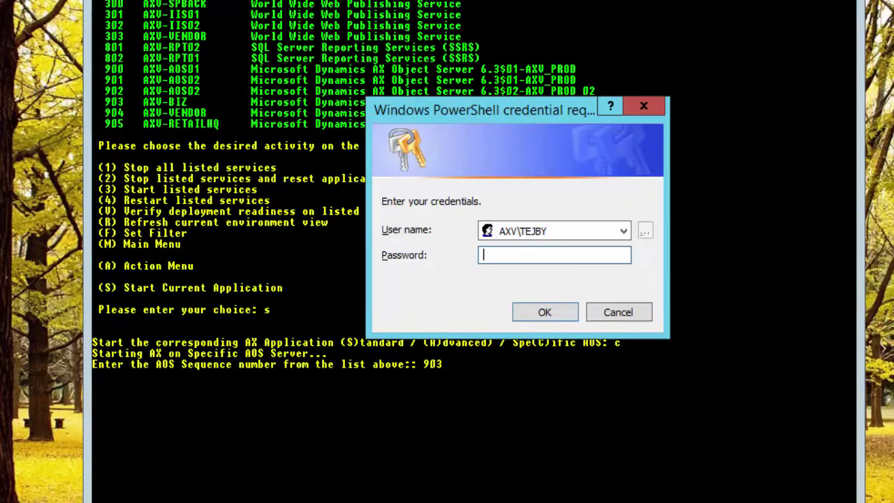
type("*********")
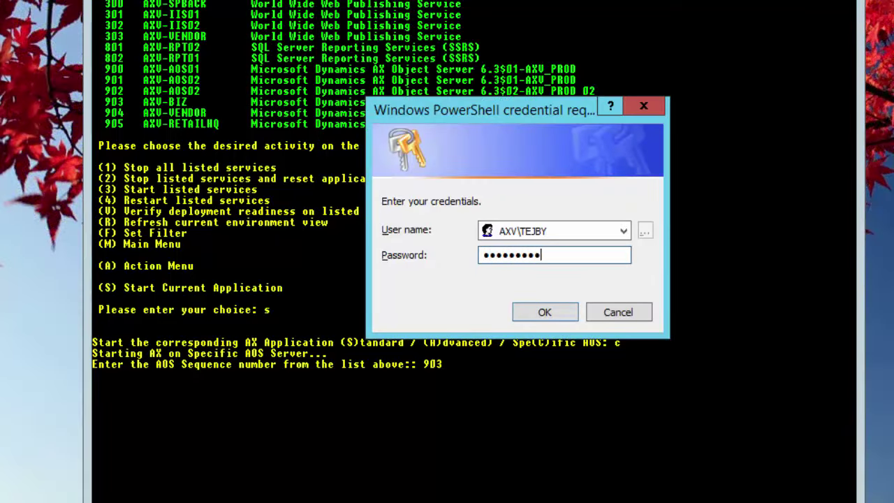
key("Return")
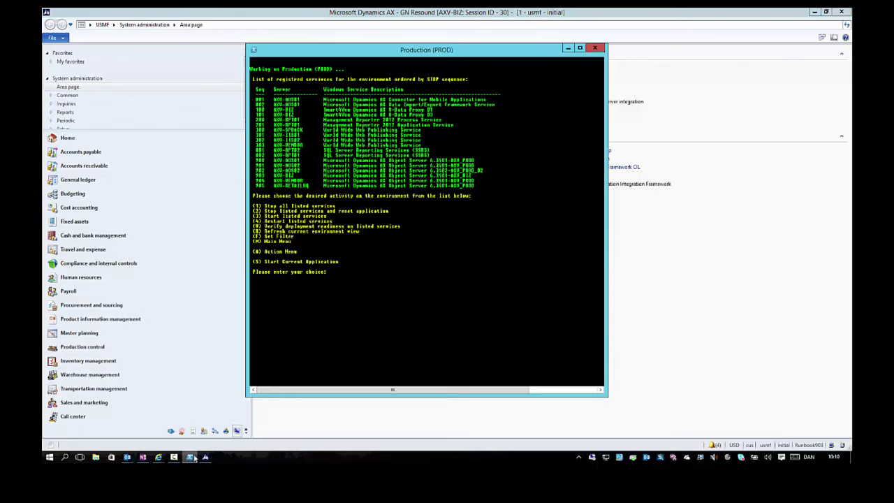
Step: Center the runbook window on the desktop and display the environment's list of available actions
left_click_drag(487, 54, 506, 59)
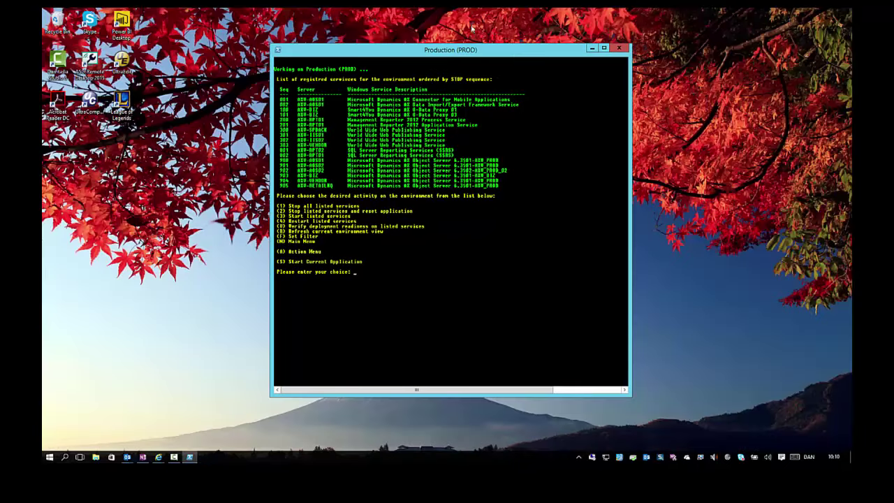
left_click_drag(505, 53, 522, 63)
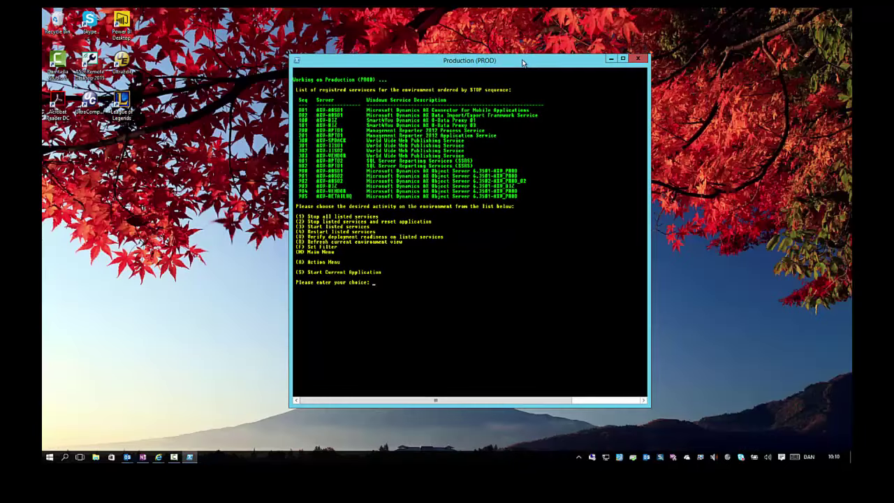
type("A")
key("Return")
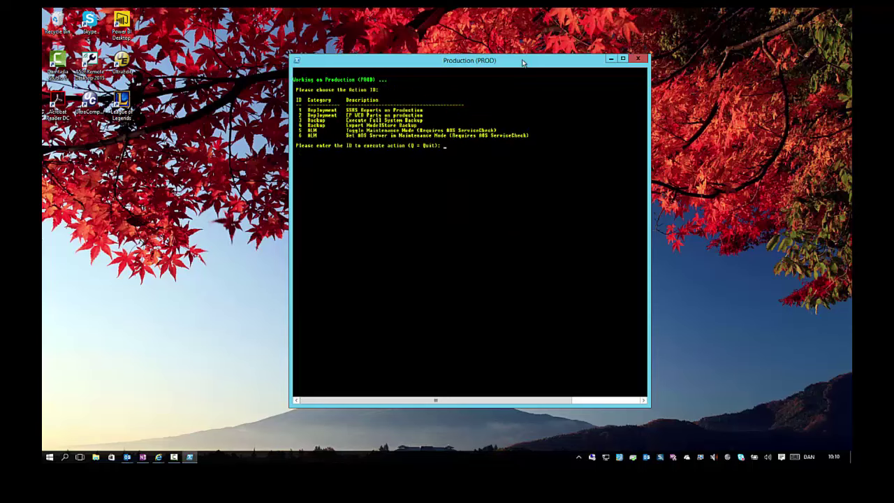